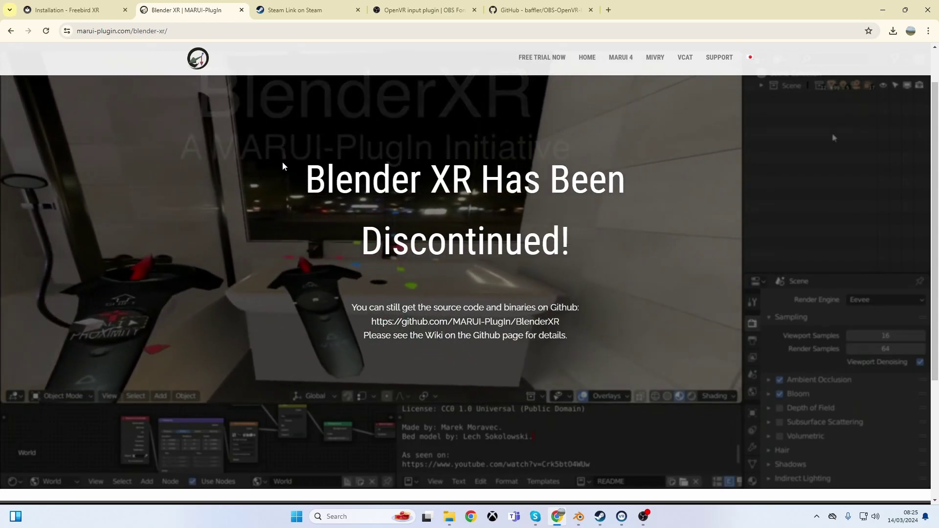
Step: Browse the Freebird XR documentation, expanding the User Interface, Drawing and Modeling topics, and view the Edit armature bones page
click(78, 16)
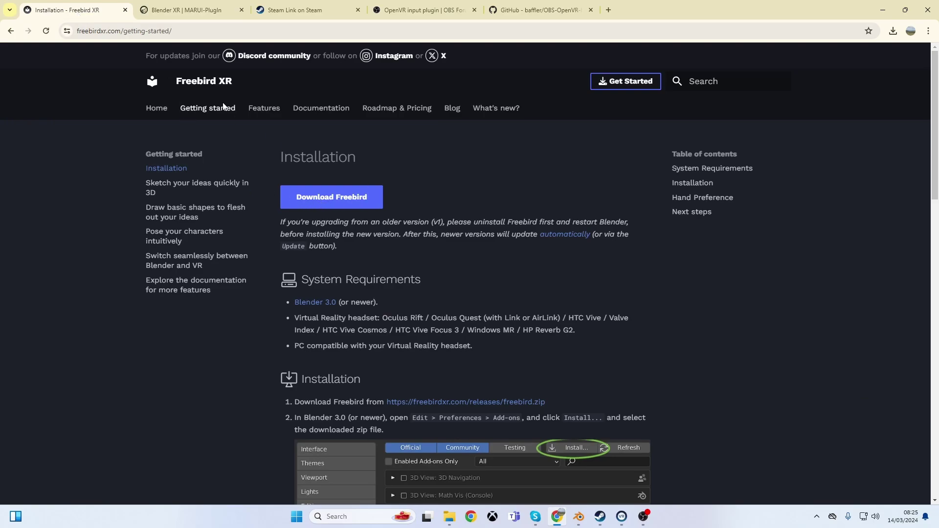
click(331, 109)
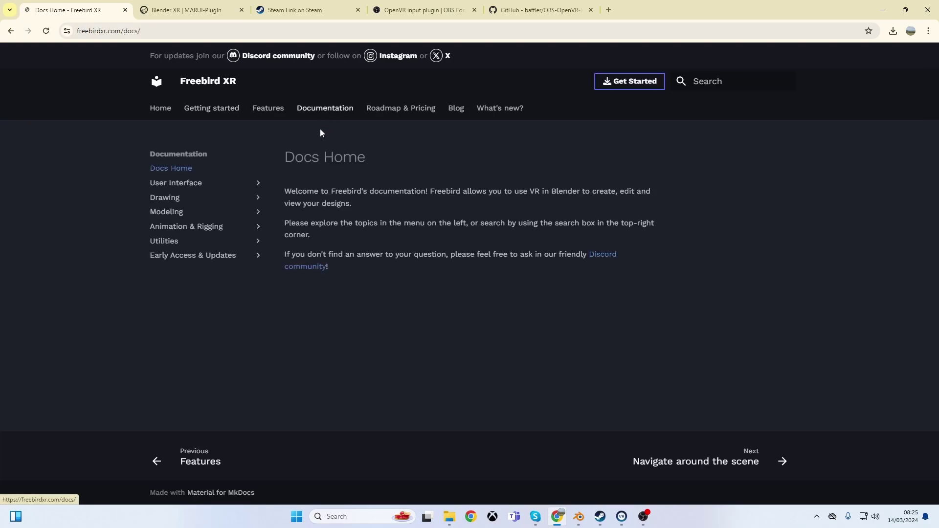
click(171, 186)
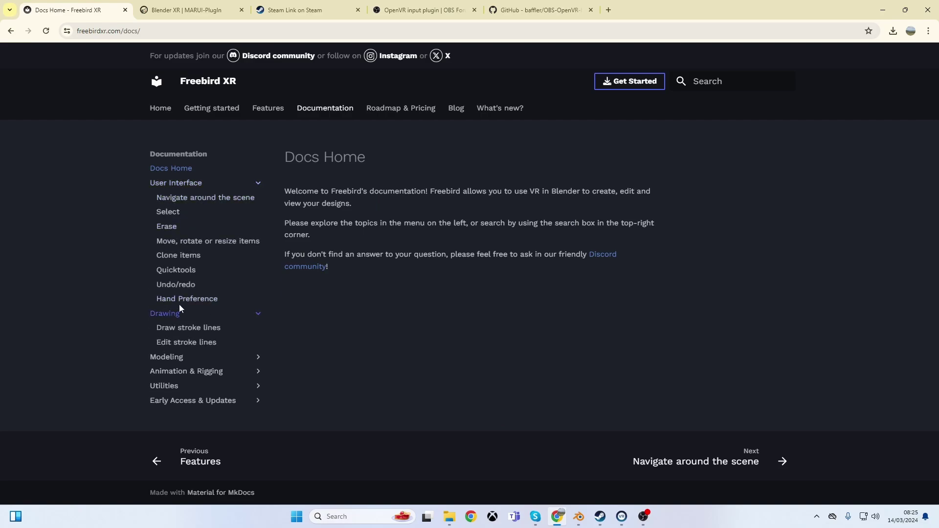
click(166, 357)
scroll(171, 361, down, 2)
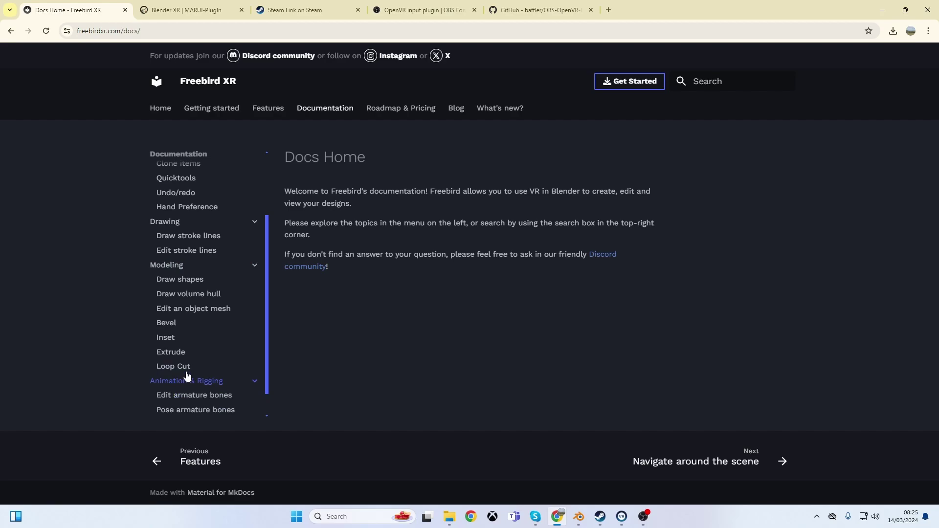
scroll(191, 372, down, 1)
click(195, 367)
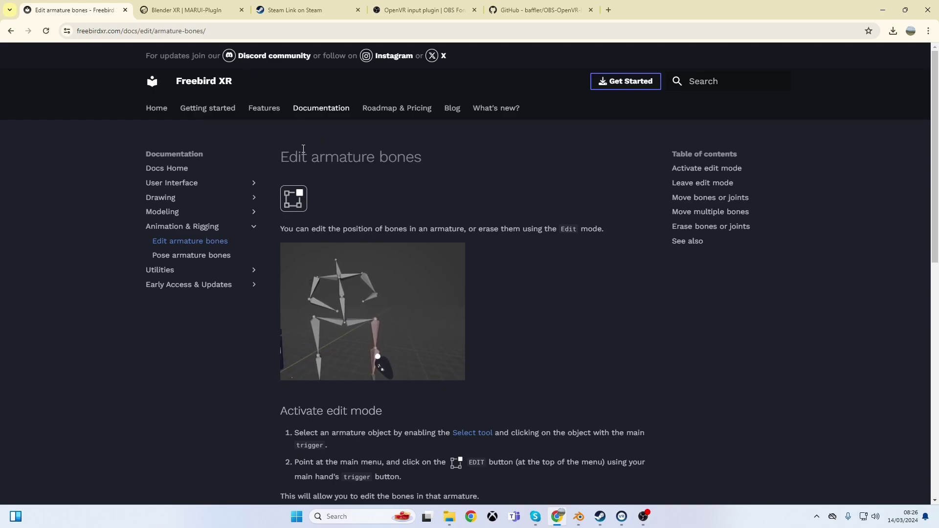
Step: Review the Steam Link store page and the OBS forum's OpenVR input plugin page, and switch to OBS Studio
click(289, 10)
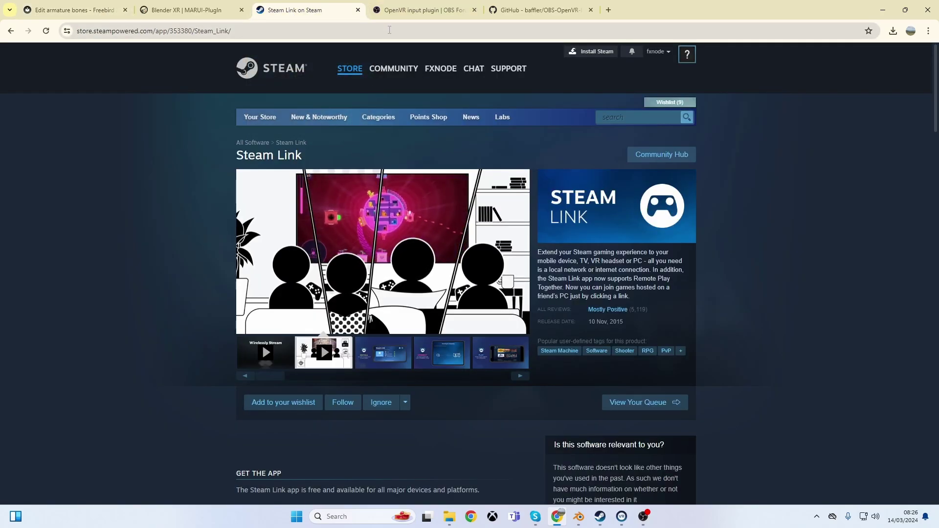
click(425, 12)
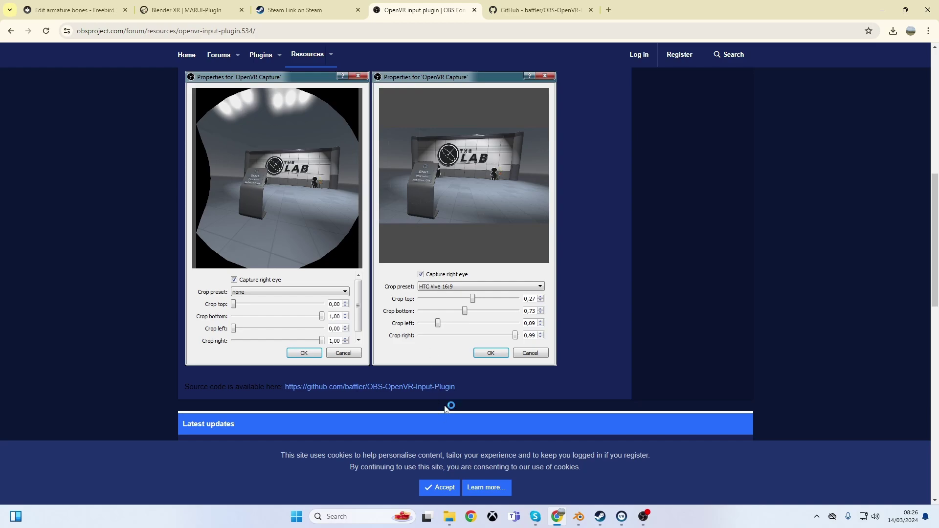
mouse_move(625, 521)
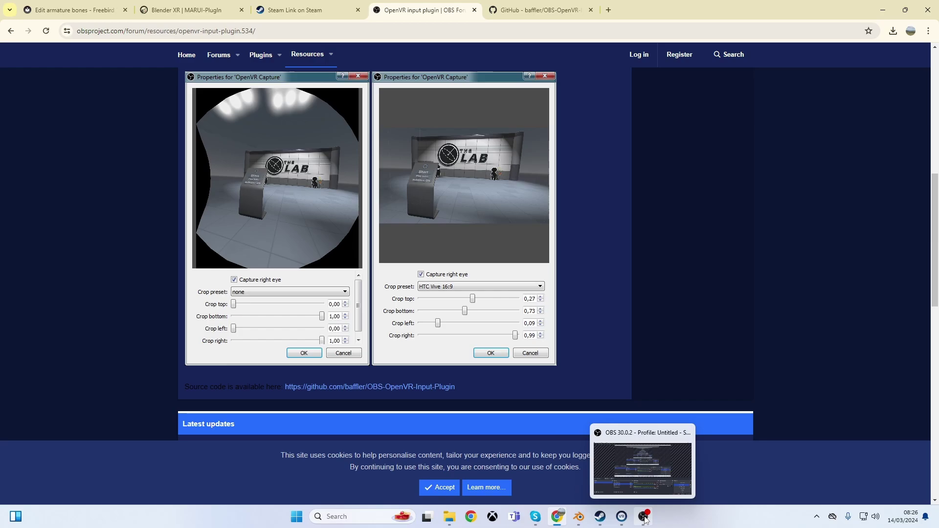
click(644, 517)
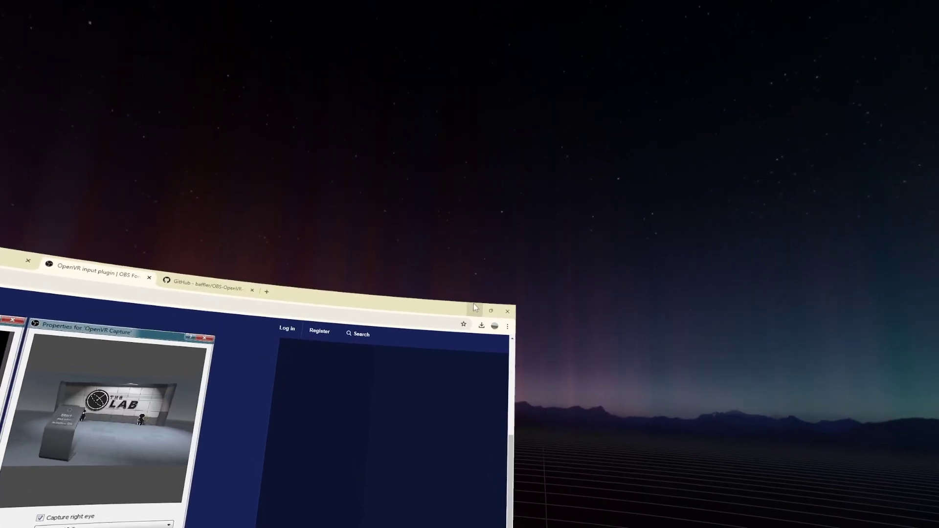
Step: Minimize the browser, switch to Blender and start the VR session for the default cube scene
click(476, 308)
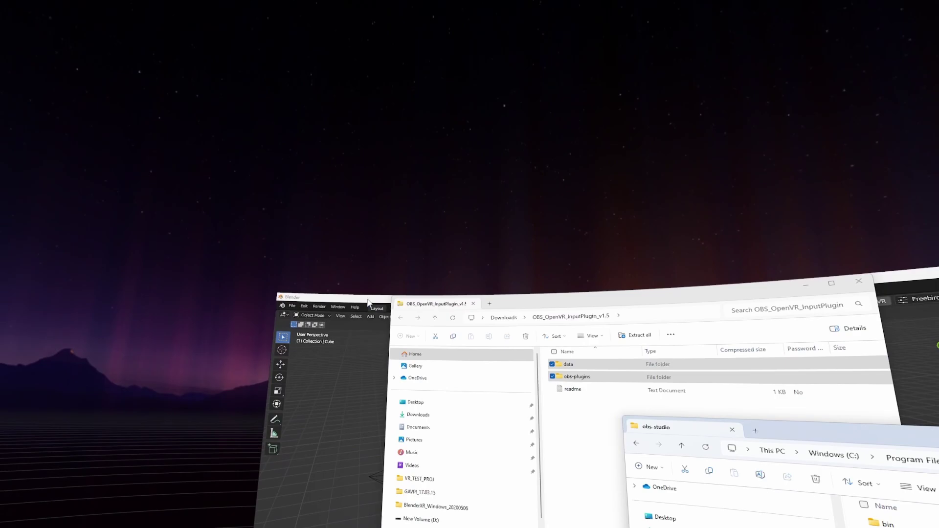
key(alt+Tab)
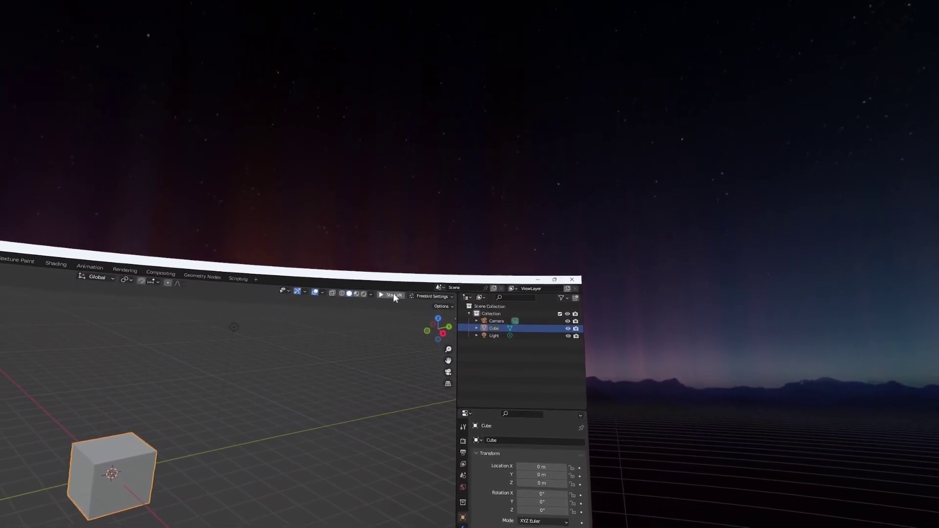
click(375, 296)
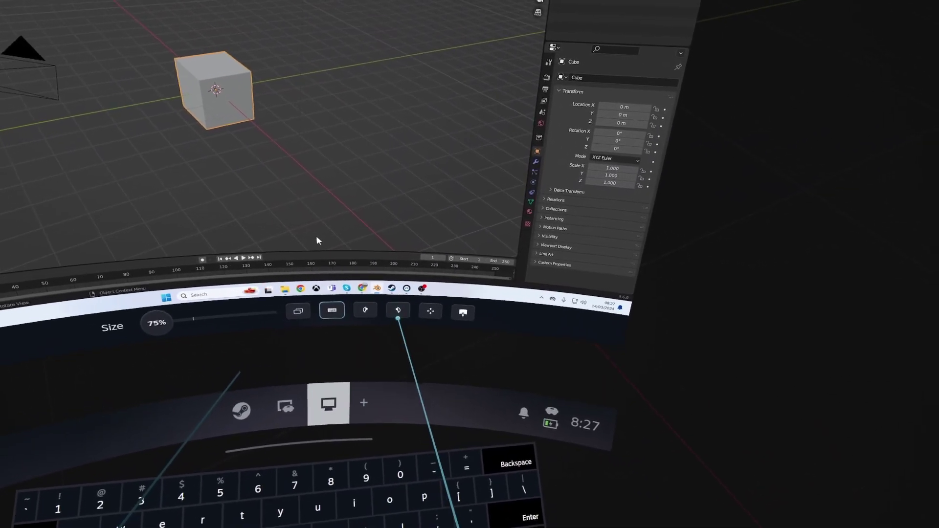
Step: Float the desktop window in the VR world and reposition it within the Blender scene
click(493, 313)
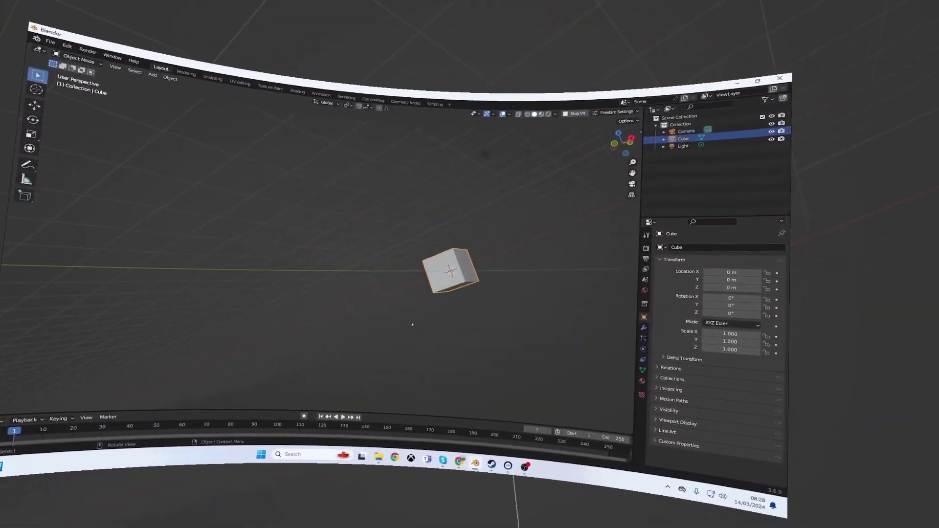
middle_drag(410, 319, 379, 335)
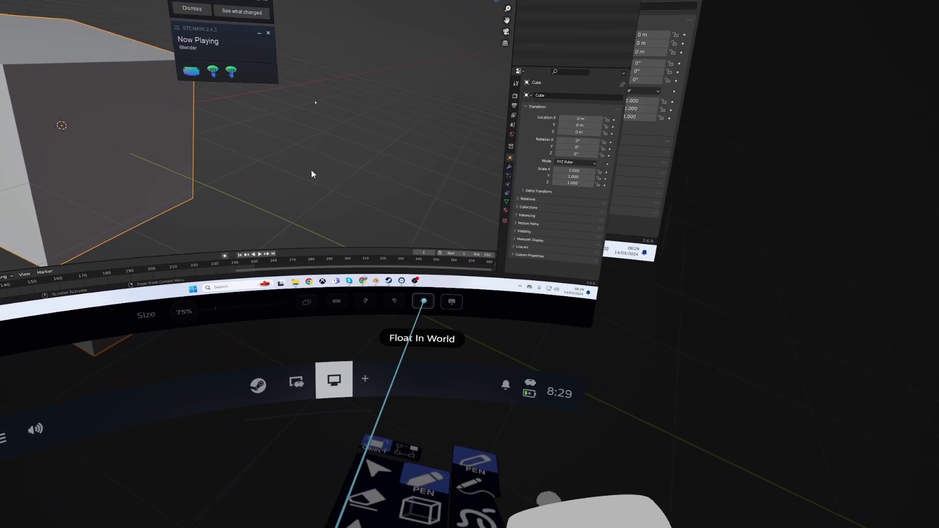
click(420, 303)
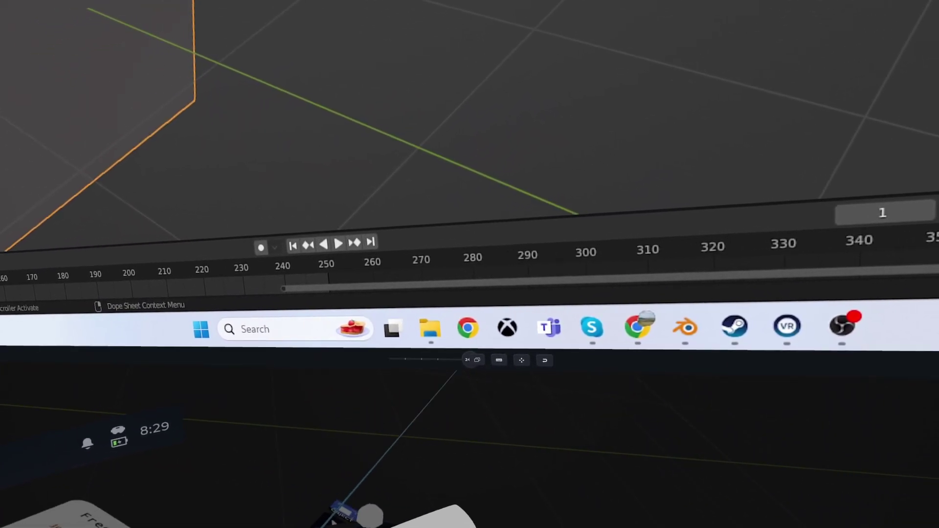
drag(444, 369, 427, 389)
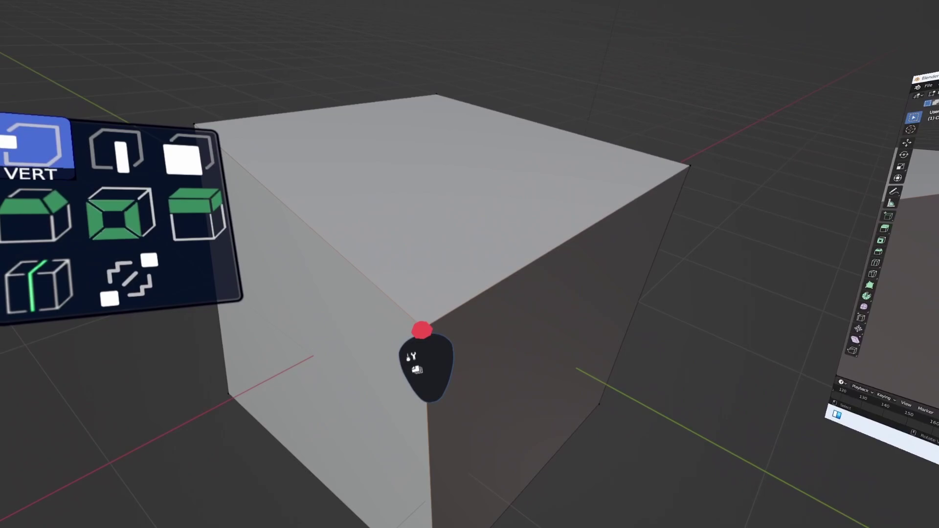
Step: Erase the cube's near top corner vertex in Edit mode, and toggle the VR tool menu off and on
key(Delete)
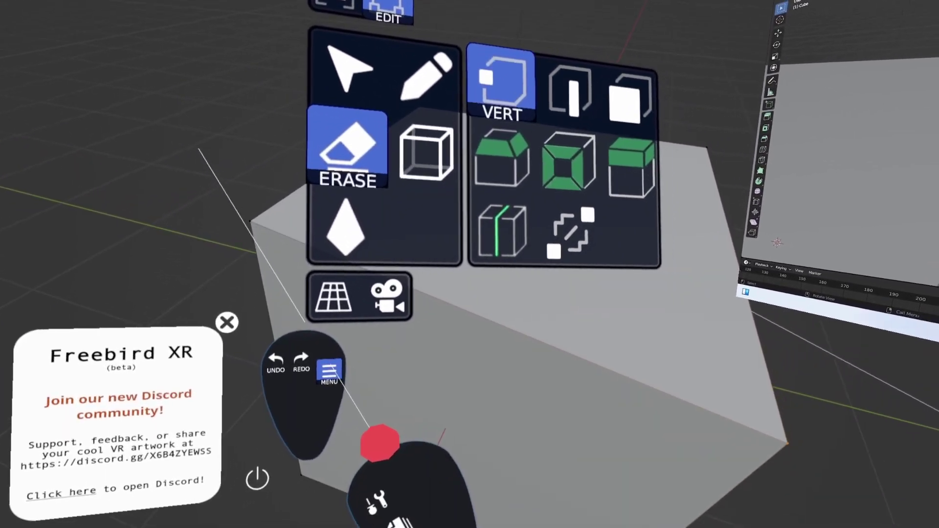
click(331, 370)
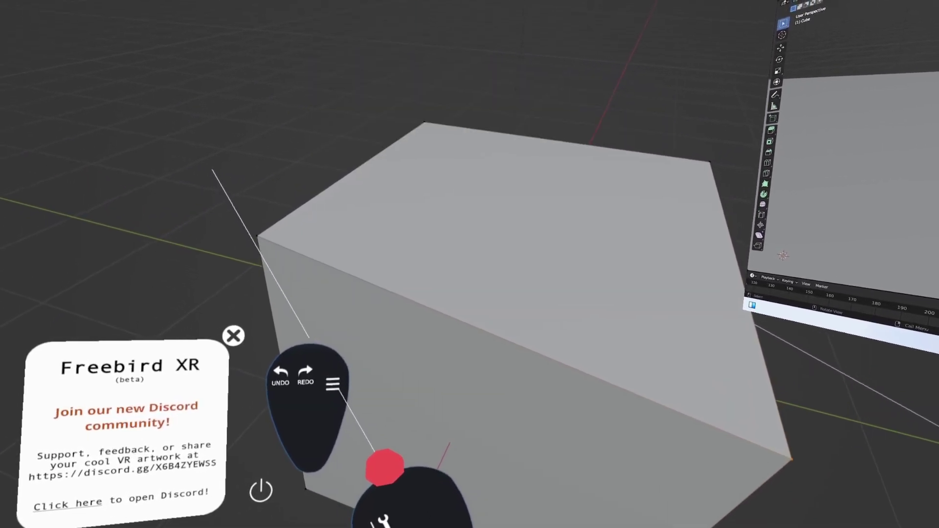
click(333, 384)
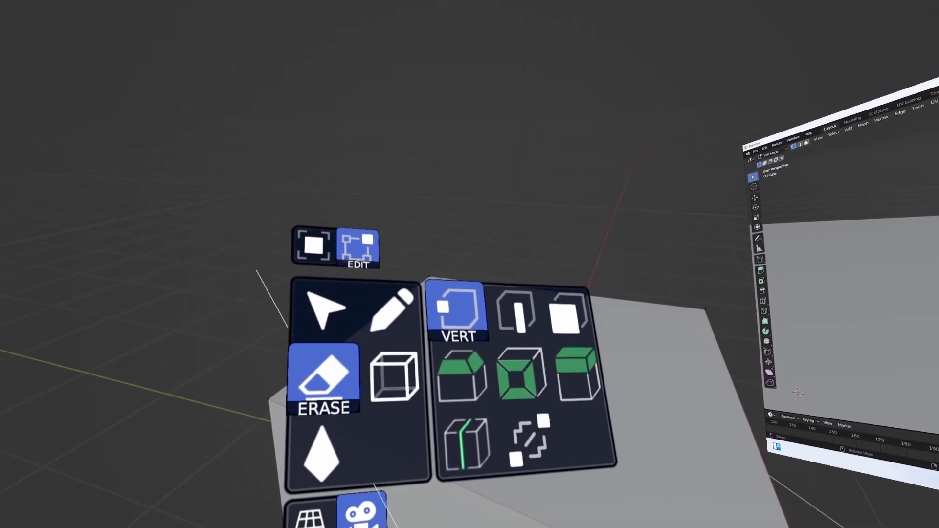
Step: Place a monkey shape above the cube in Object mode, and draw freehand pen and pipe strokes beside the cube
click(425, 376)
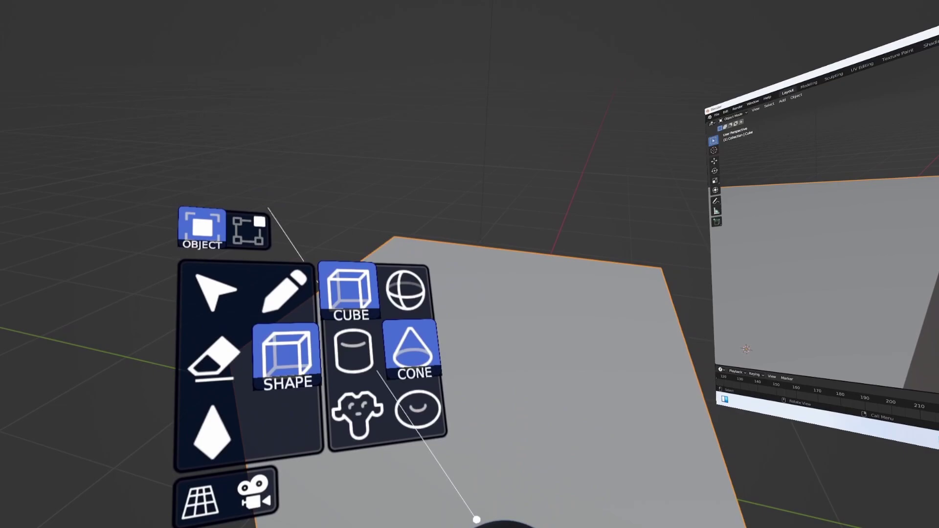
click(389, 432)
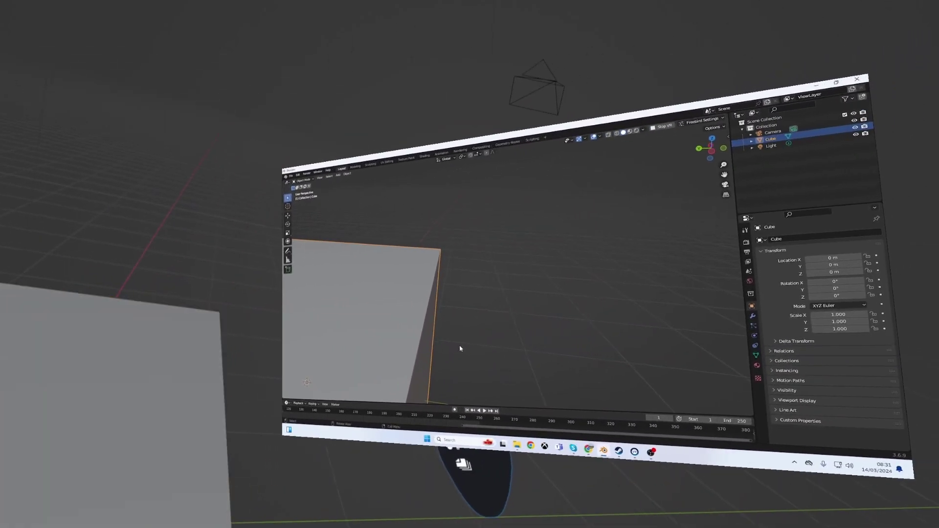
drag(461, 434, 342, 321)
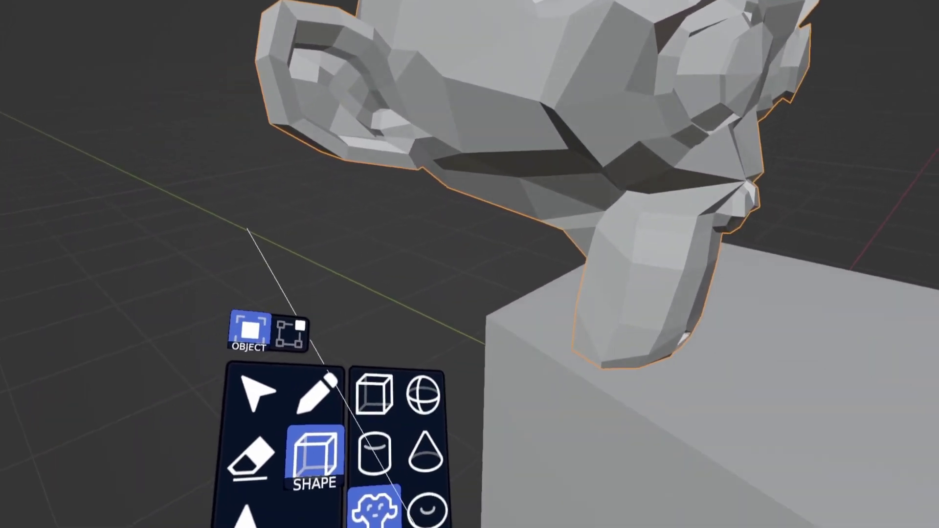
click(188, 235)
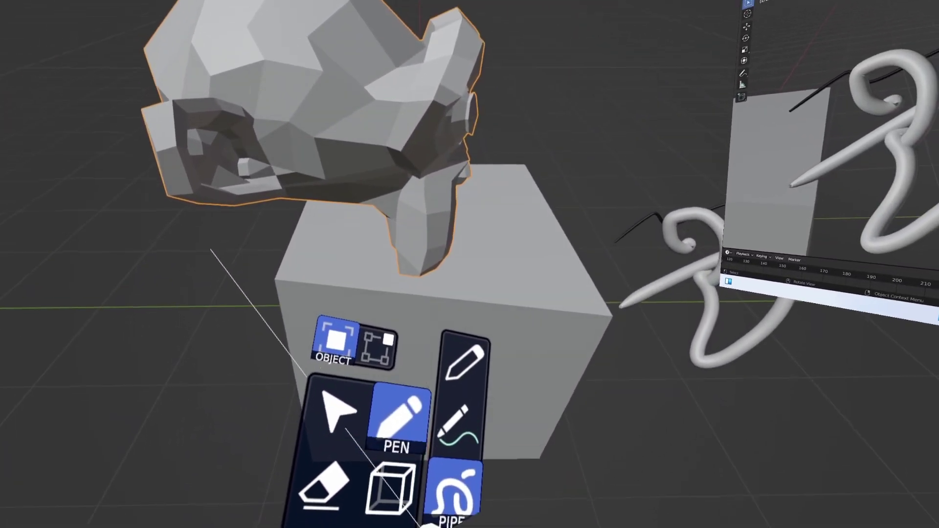
Step: Select the large monkey head with the Select tool and reposition it above the cube
click(338, 282)
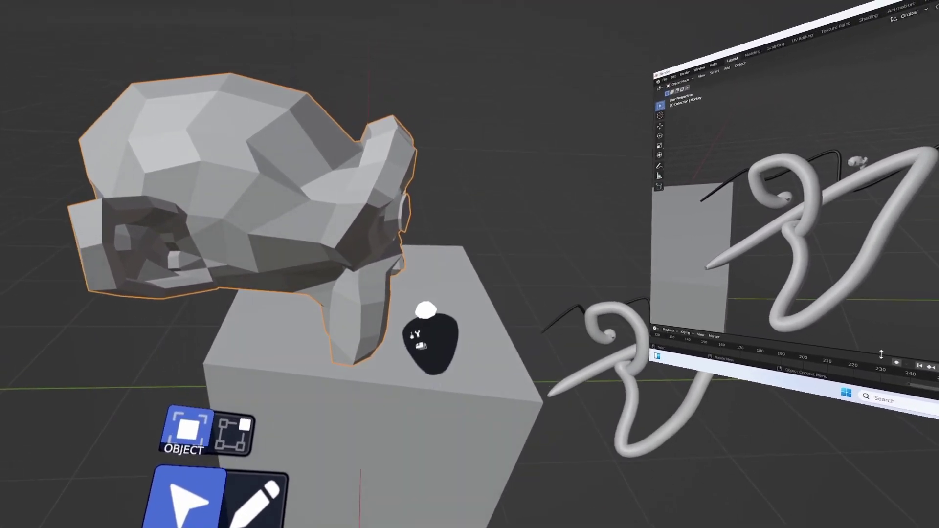
click(410, 247)
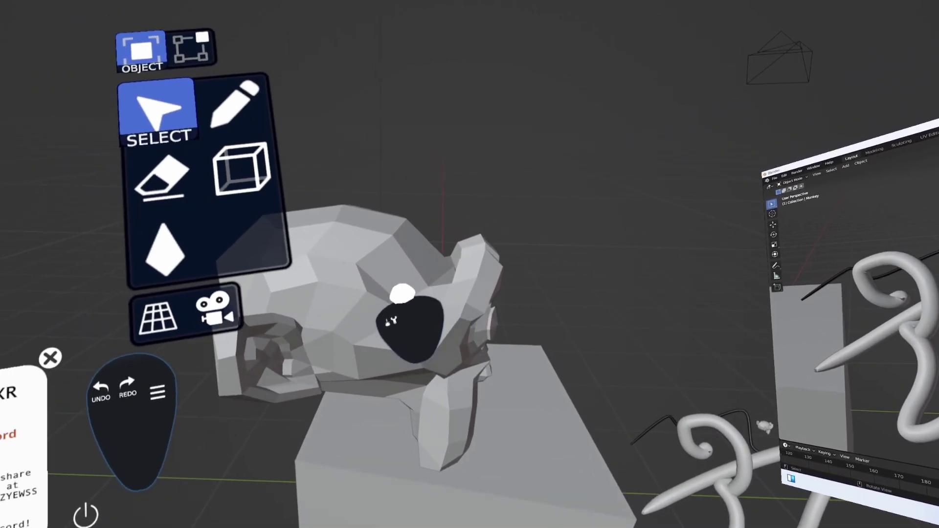
click(440, 360)
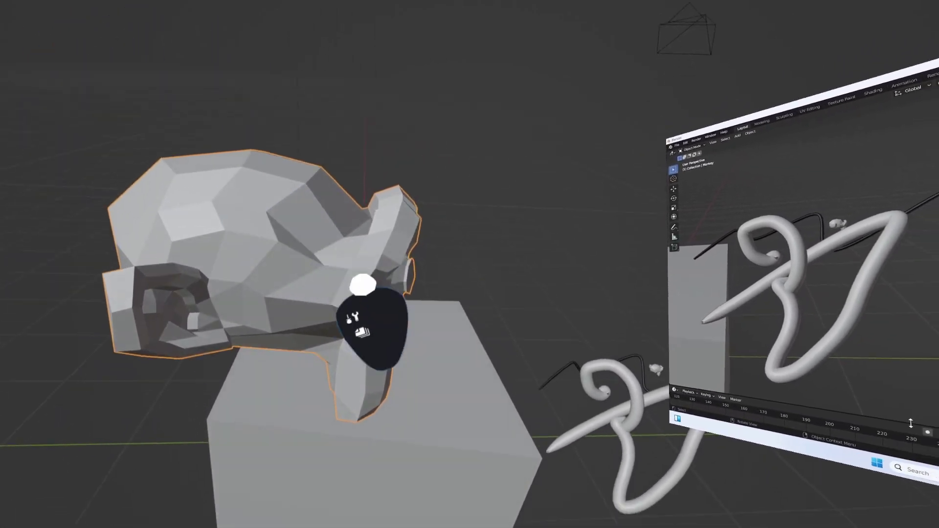
click(415, 359)
click(425, 290)
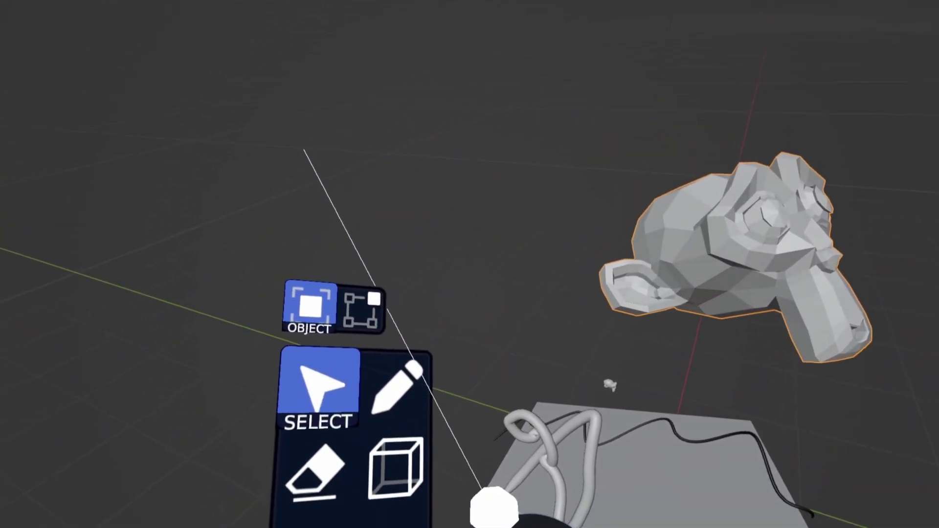
Step: Reshape the monkey's chin by pulling its mesh outward in Edit mode, and return to Object Mode
click(363, 309)
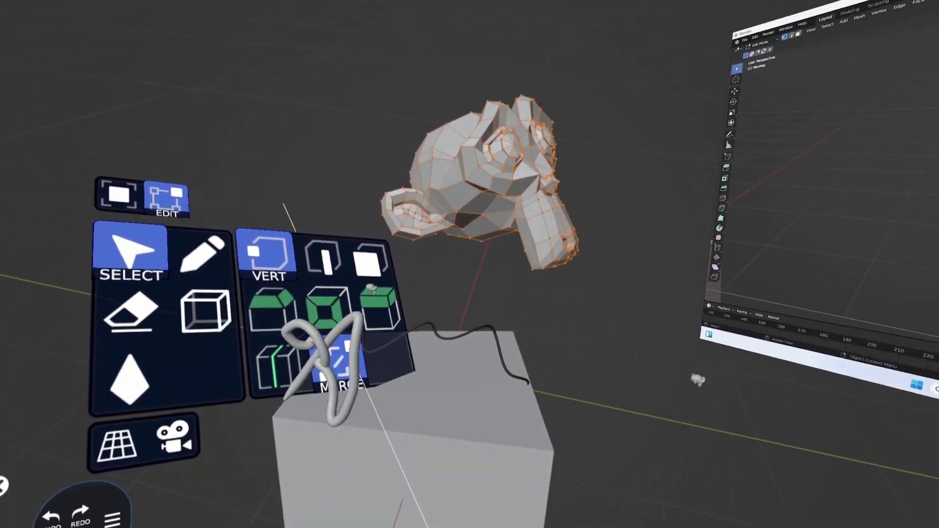
click(421, 383)
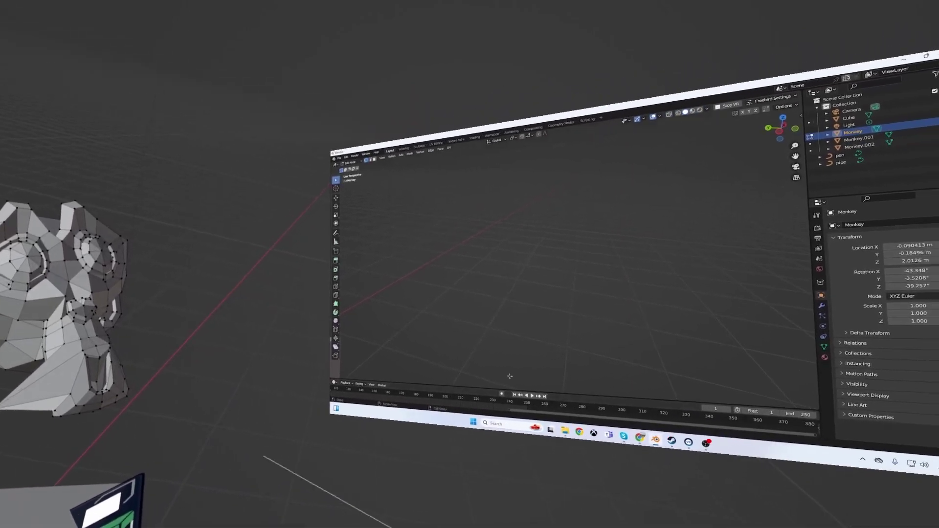
middle_drag(576, 287, 612, 273)
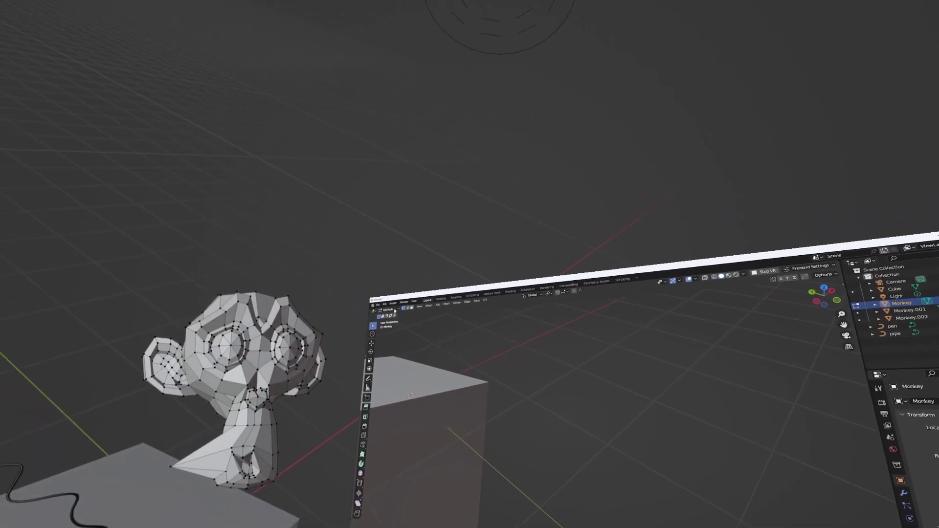
click(390, 310)
click(371, 334)
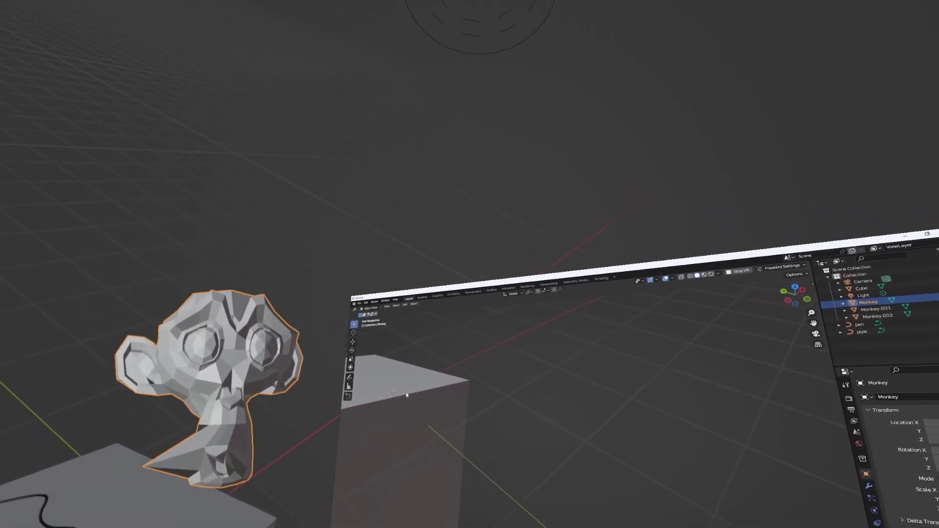
Step: Select the cube in the Blender scene and switch to OBS Studio
click(429, 414)
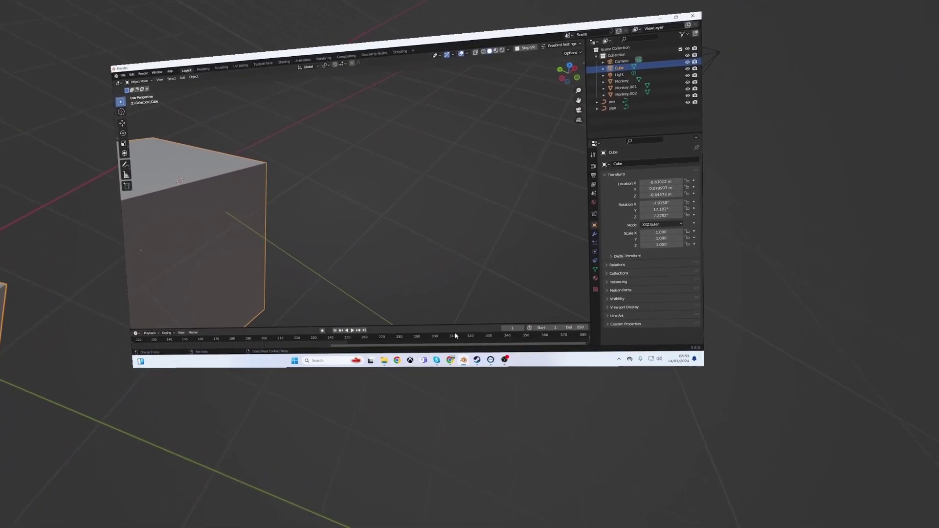
click(474, 353)
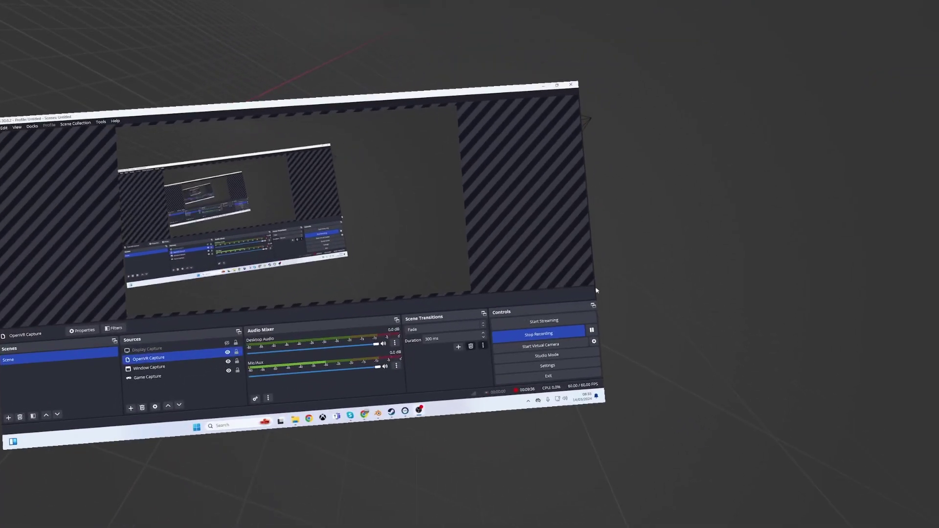